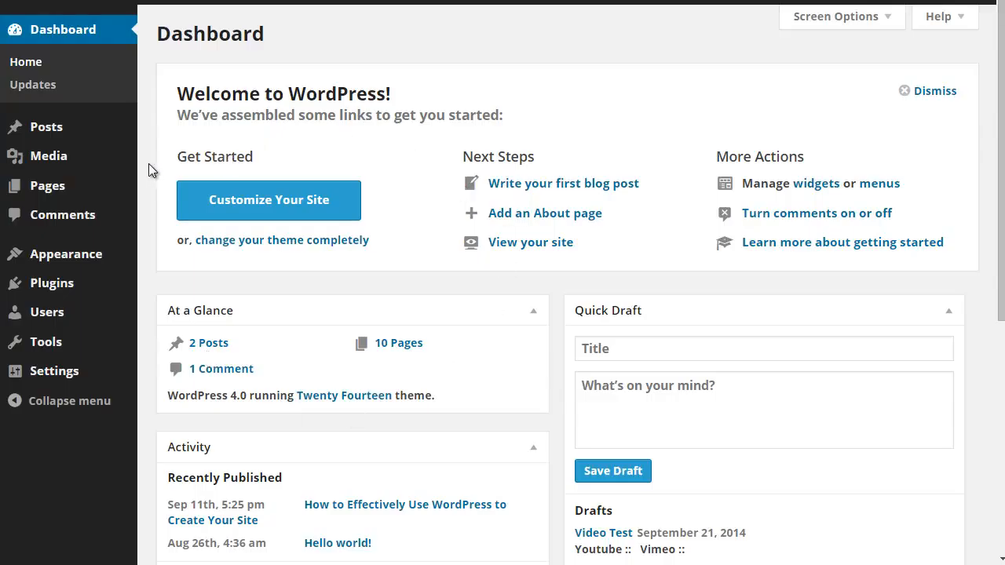
Upload the before and after roof images from the M3 folder to the media library
mouse_move(110, 172)
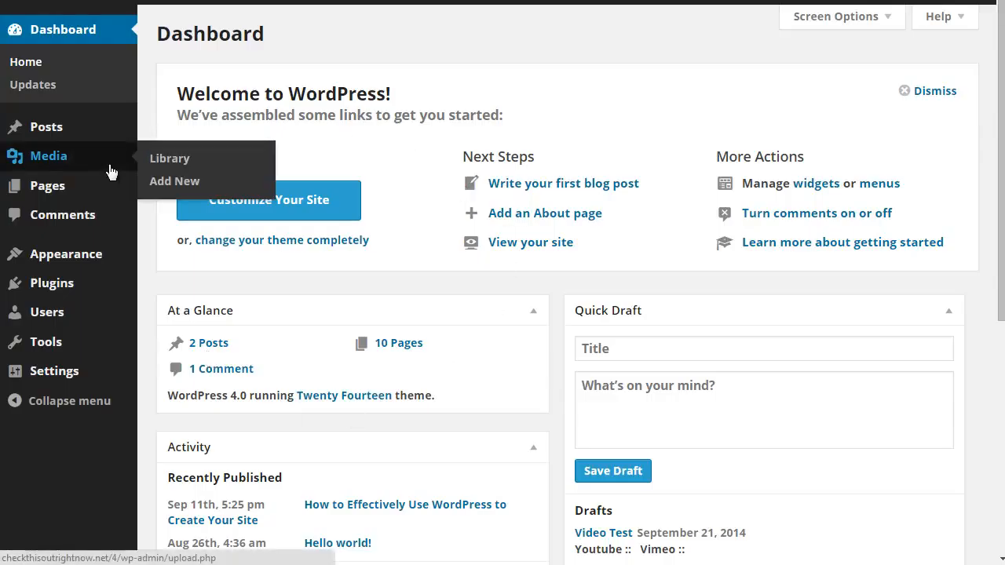
click(216, 182)
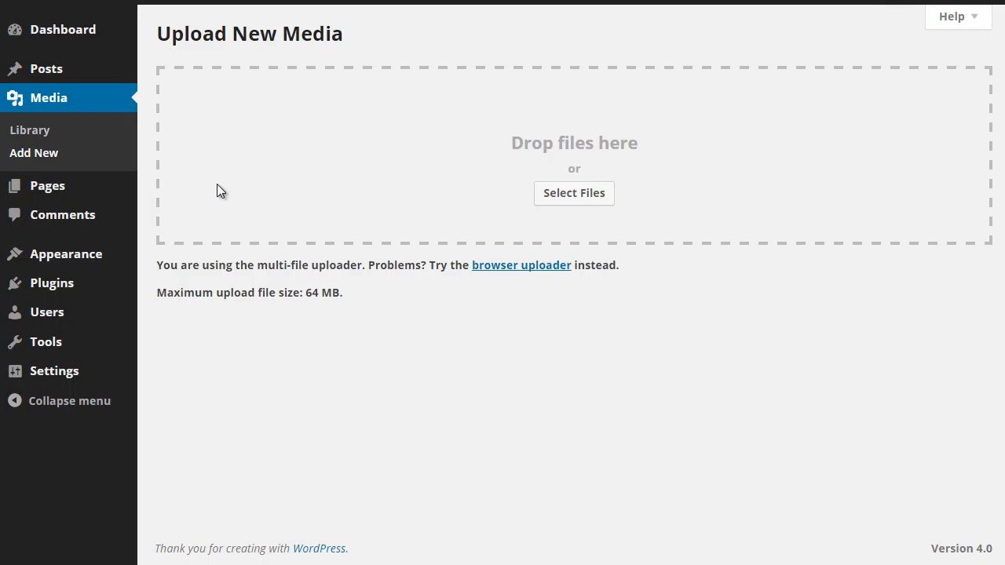
key(alt+Tab)
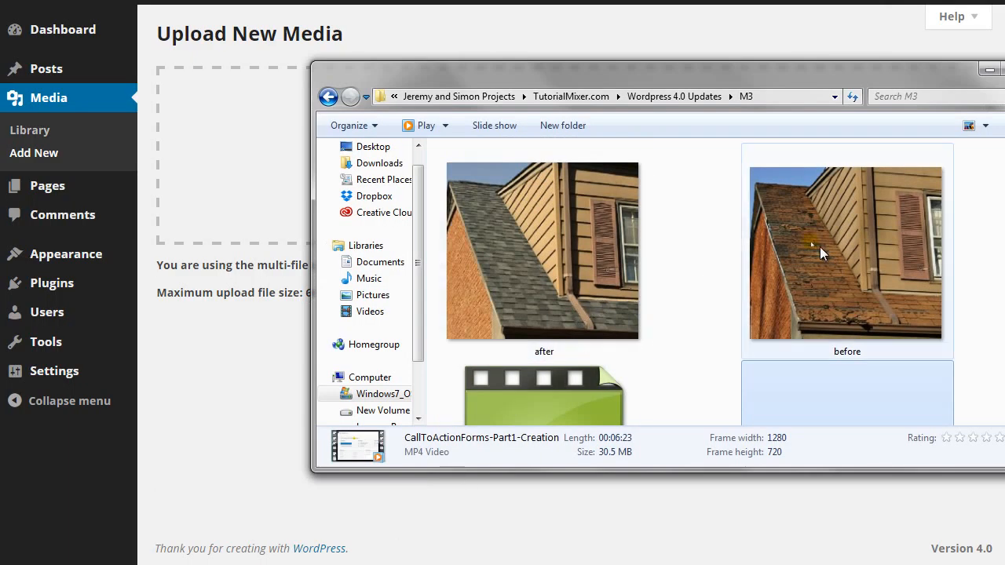
drag(1000, 249, 542, 267)
drag(559, 82, 646, 0)
drag(578, 105, 349, 181)
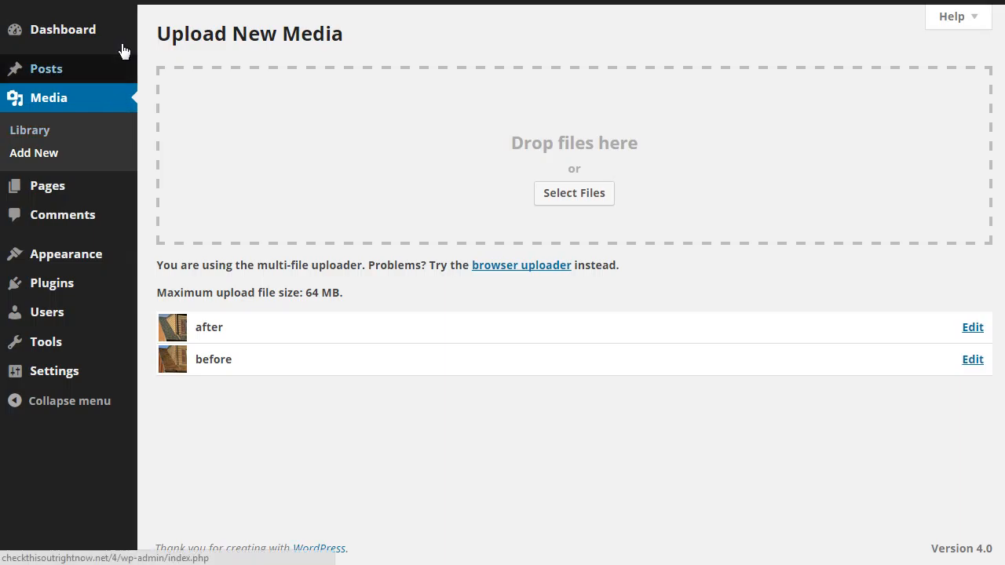
Create a new post with a title beginning "Roof Replacement"
mouse_move(116, 70)
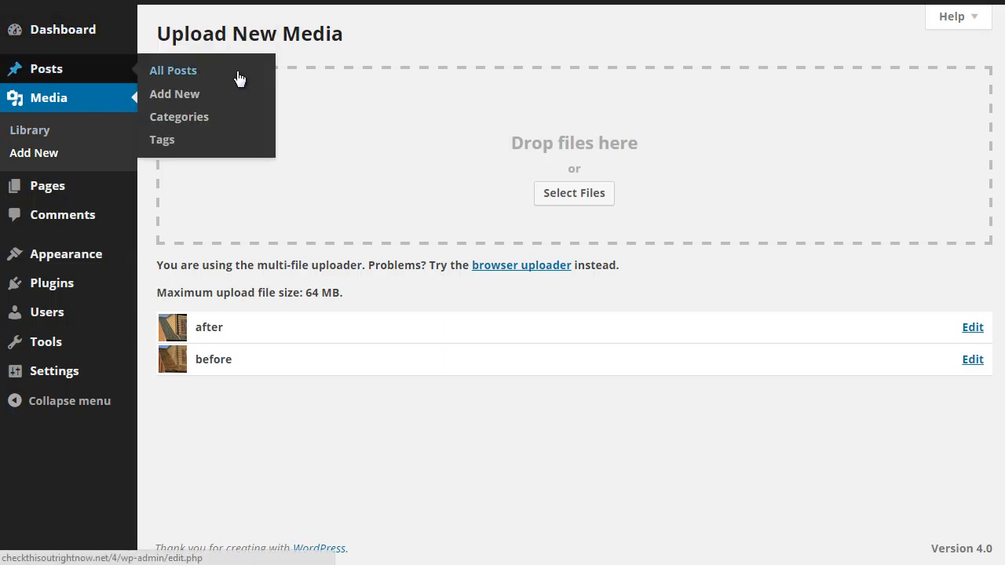
click(239, 99)
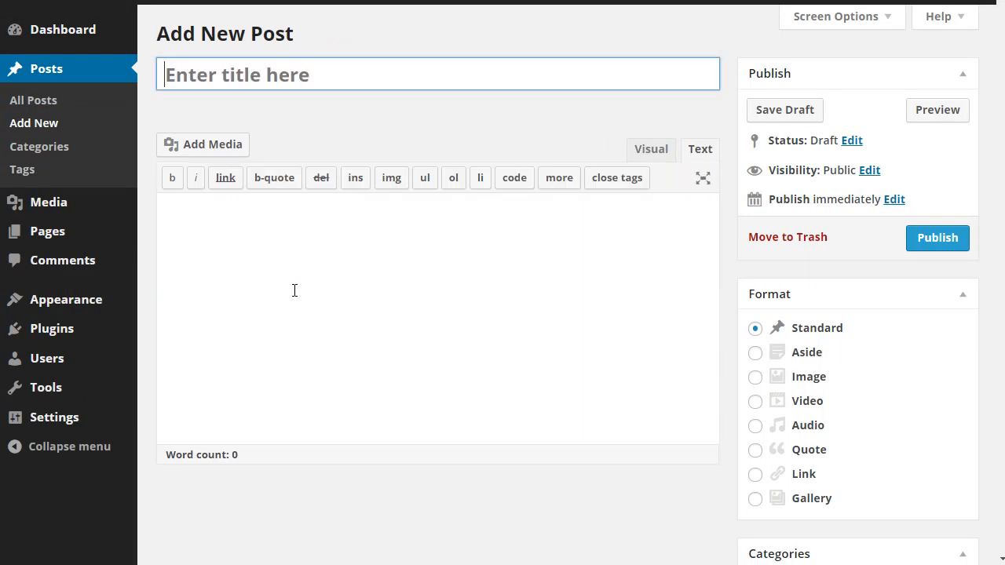
click(299, 72)
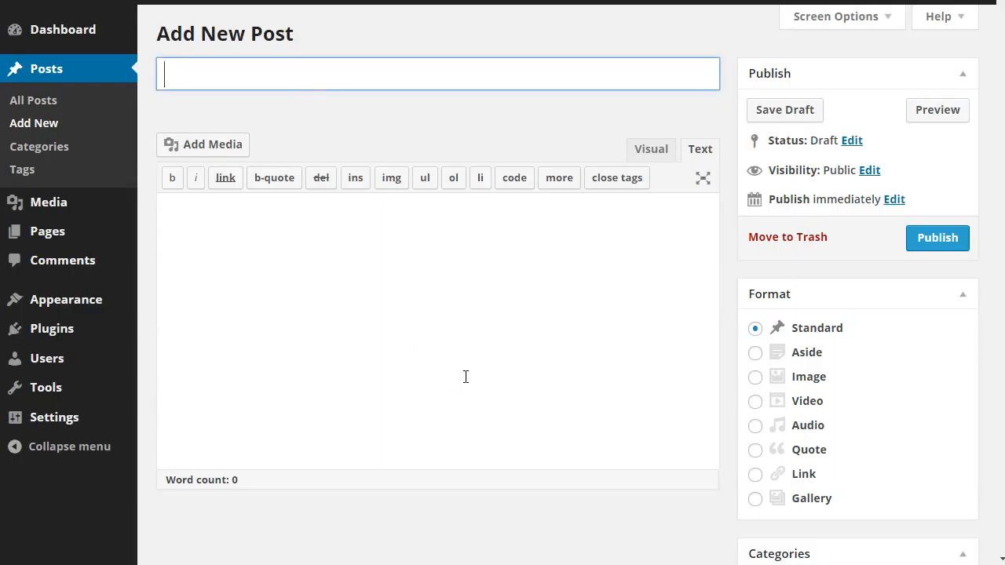
text(Roof Repla)
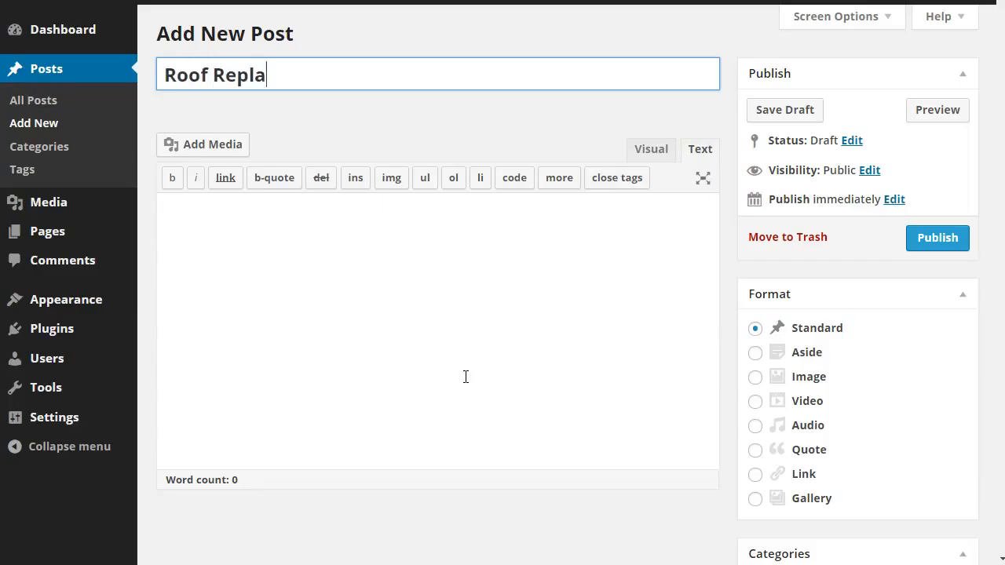
text(cement Ser)
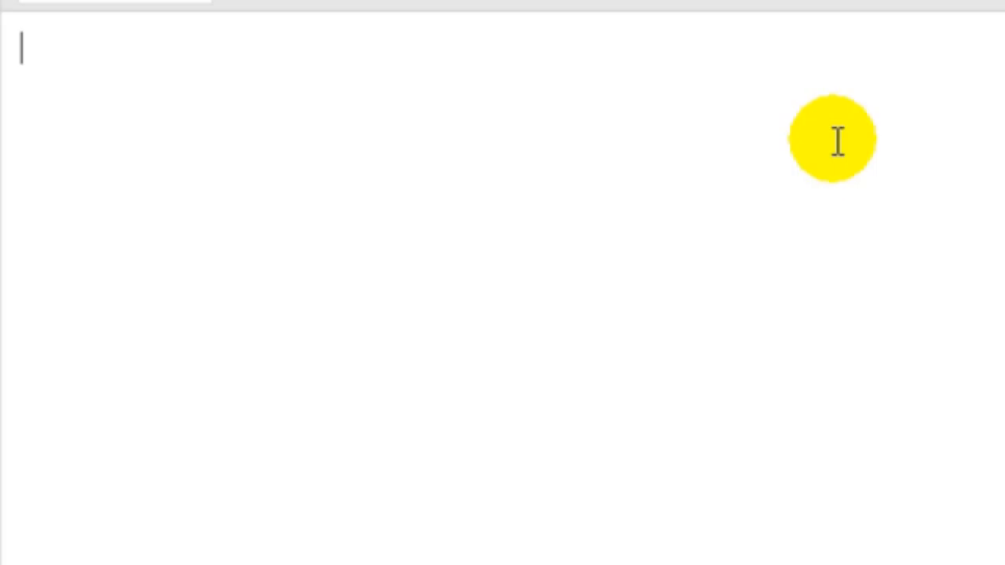
Write the post's opening line "Introduction - talk about the problems people face, and how your able to solve their needs."
text(Introduction - )
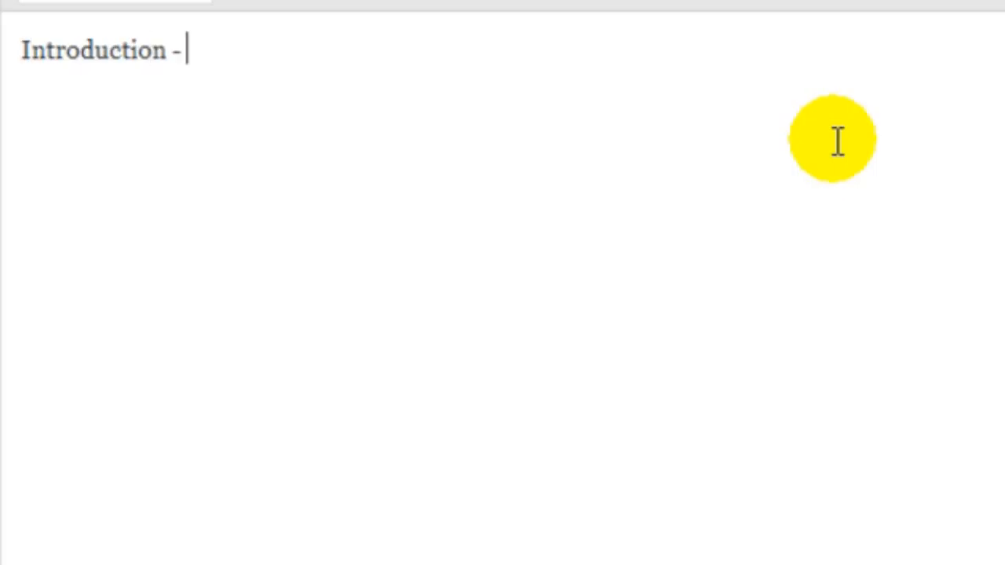
text(talk about the )
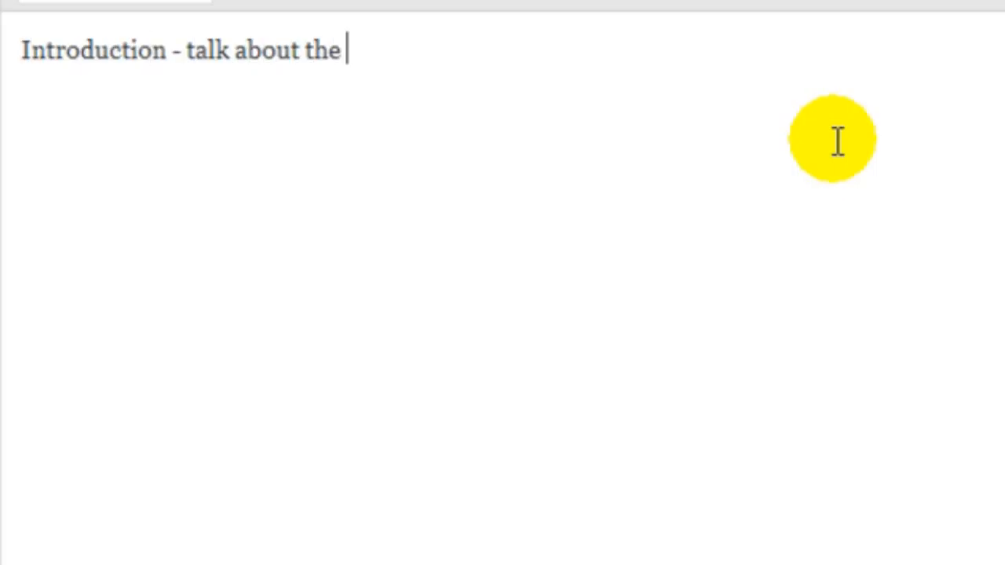
text(prob)
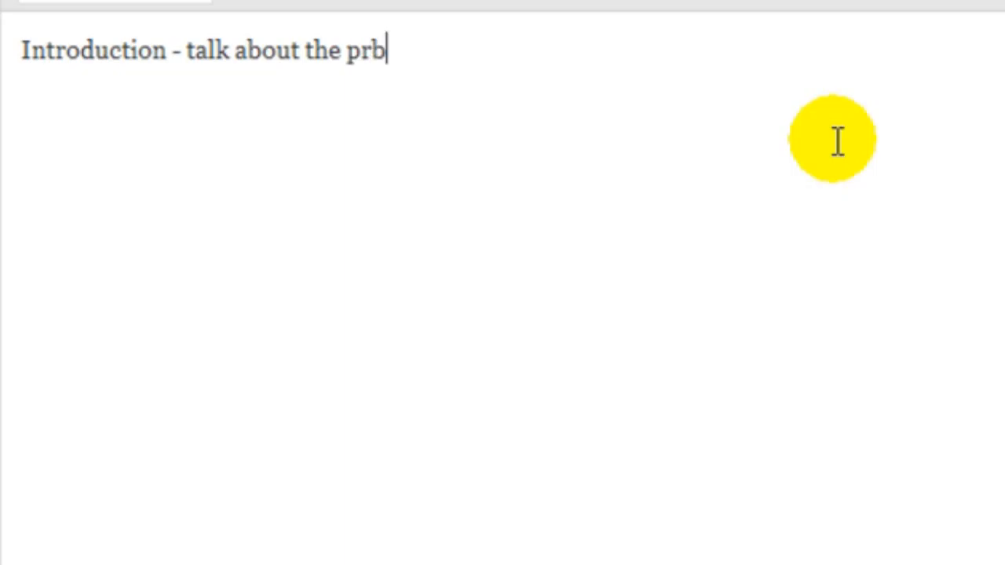
key(BackSpace)
text(oblems peopl)
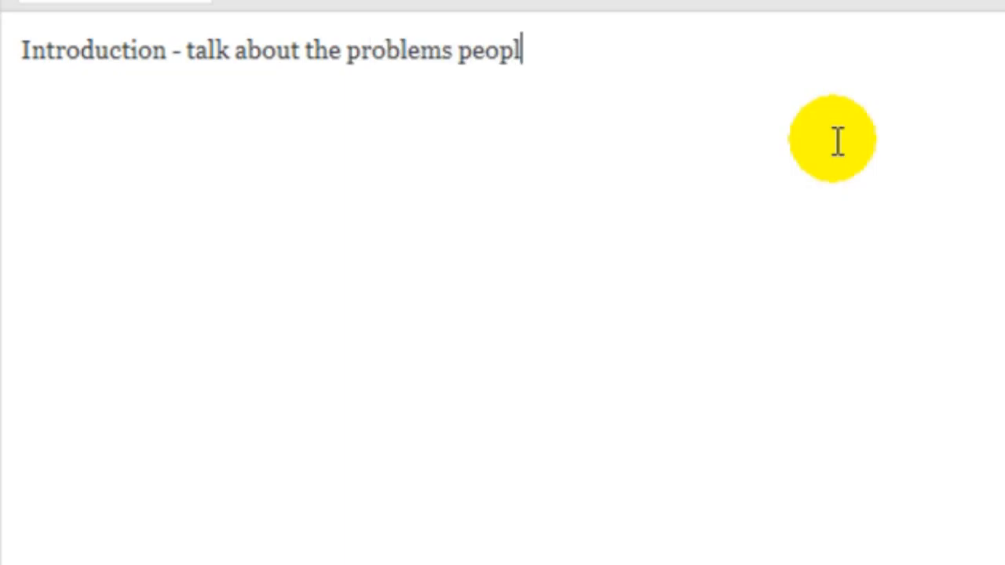
text(e face, and ho)
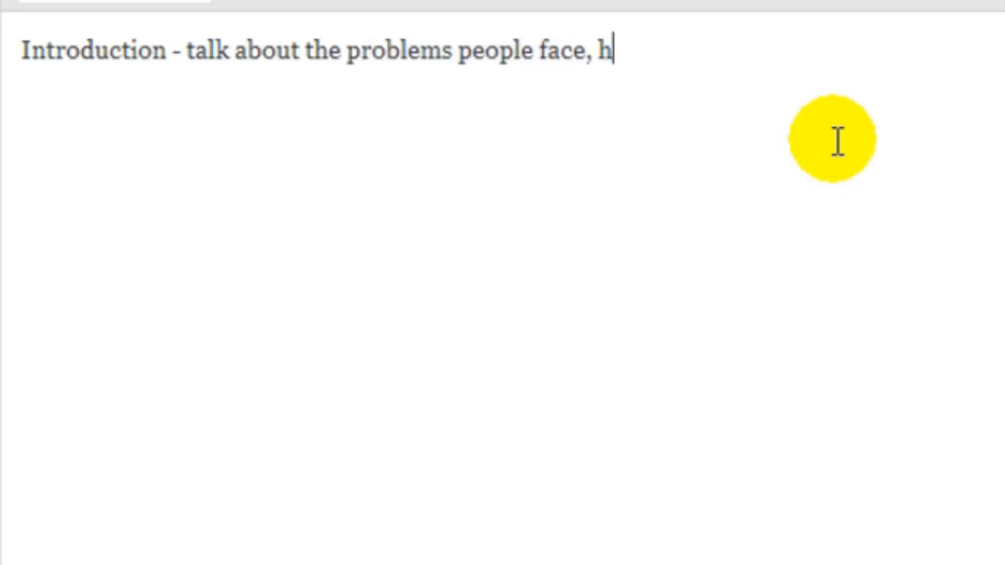
key(BackSpace)
key(BackSpace)
text(and how your )
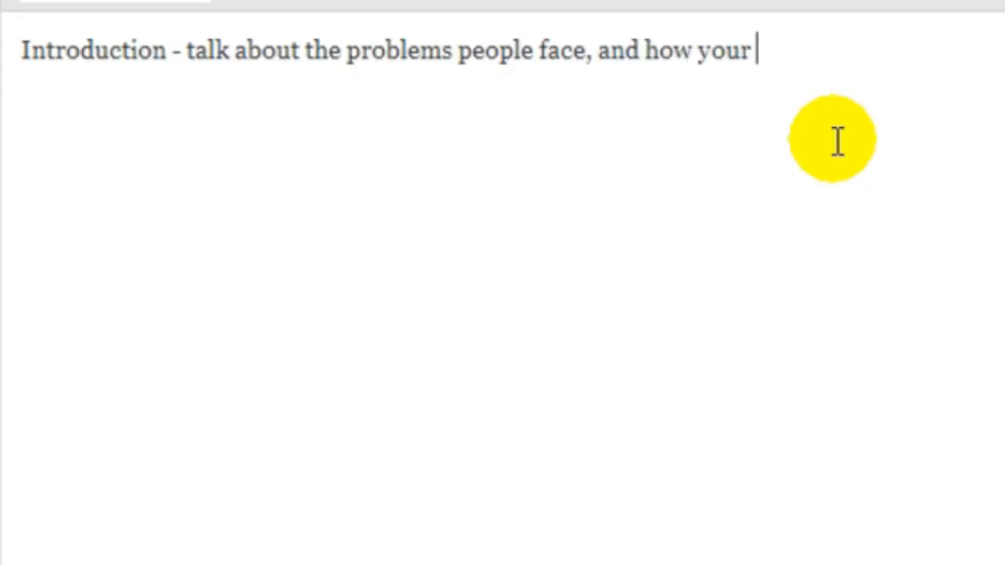
text(ablet o)
key(BackSpace)
key(BackSpace)
key(BackSpace)
text(to solve their need)
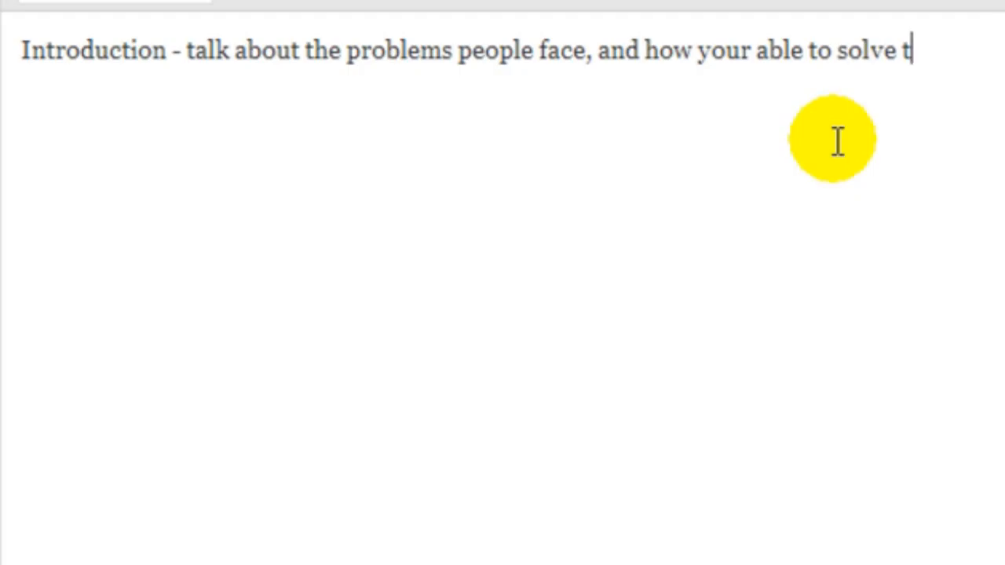
key(Return)
text(BEfore)
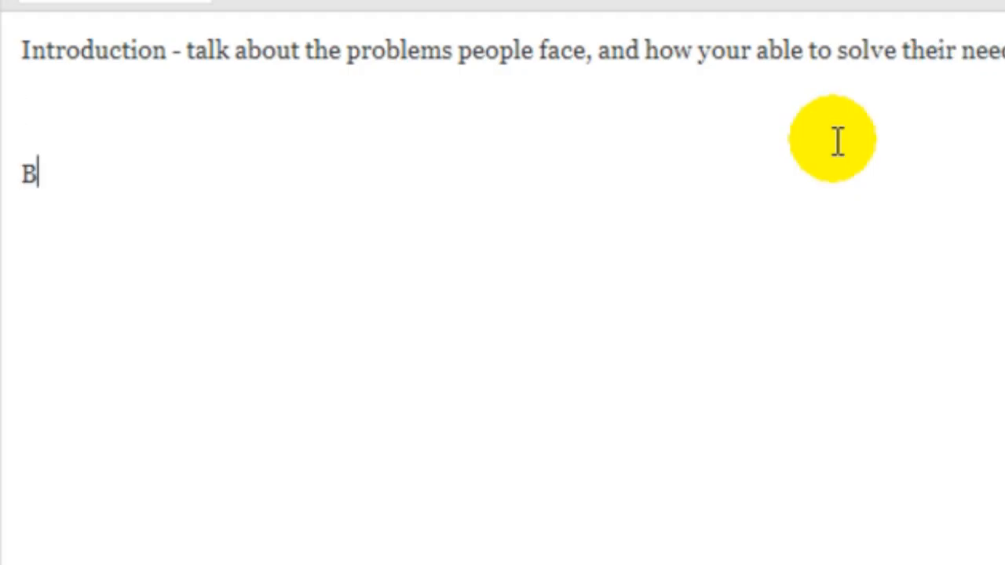
key(BackSpace)
key(BackSpace)
key(BackSpace)
key(BackSpace)
key(BackSpace)
key(BackSpace)
key(BackSpace)
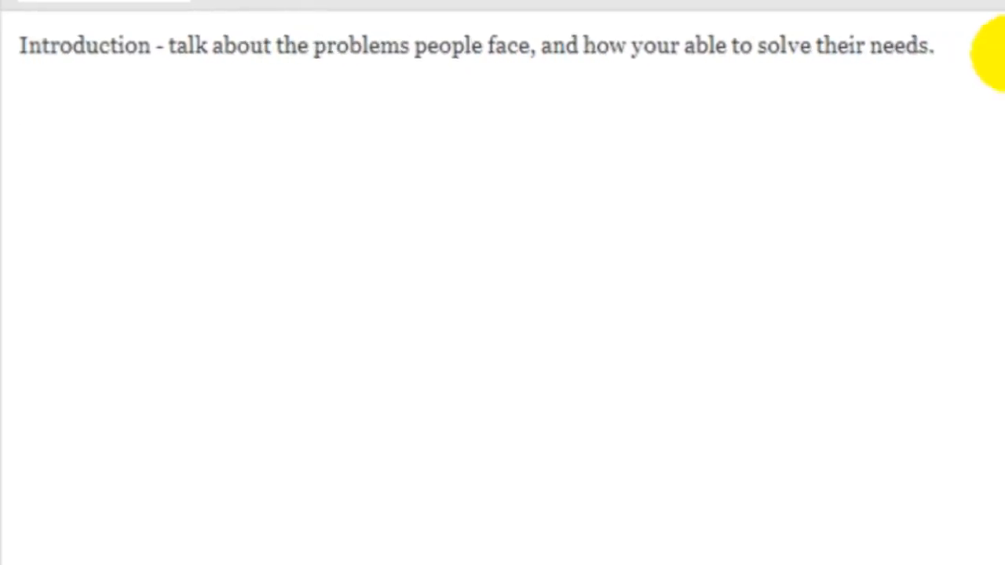
Add the paragraph "The way we replacement a broken roof is by doing the following." beneath the introduction
text(The way we)
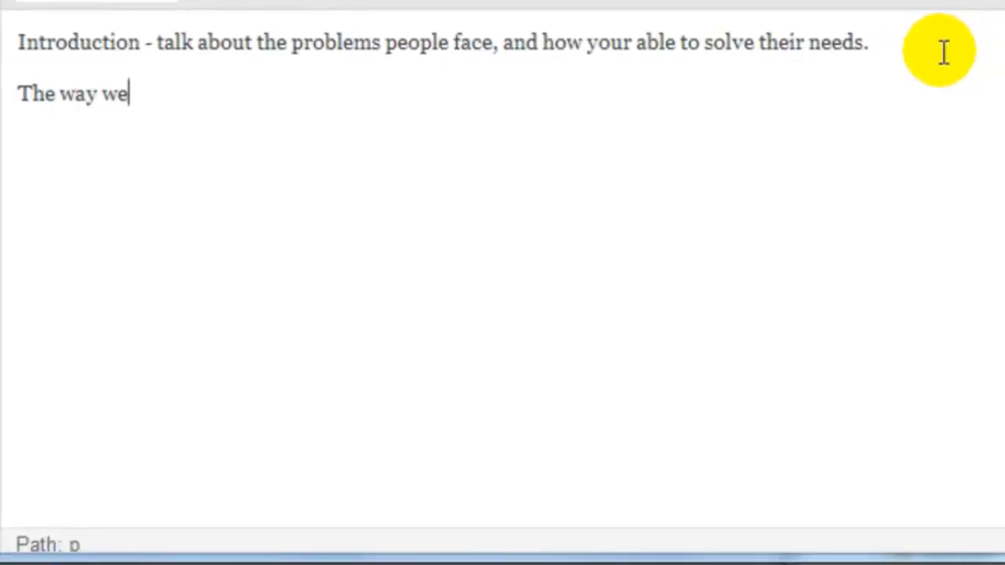
text( replacem)
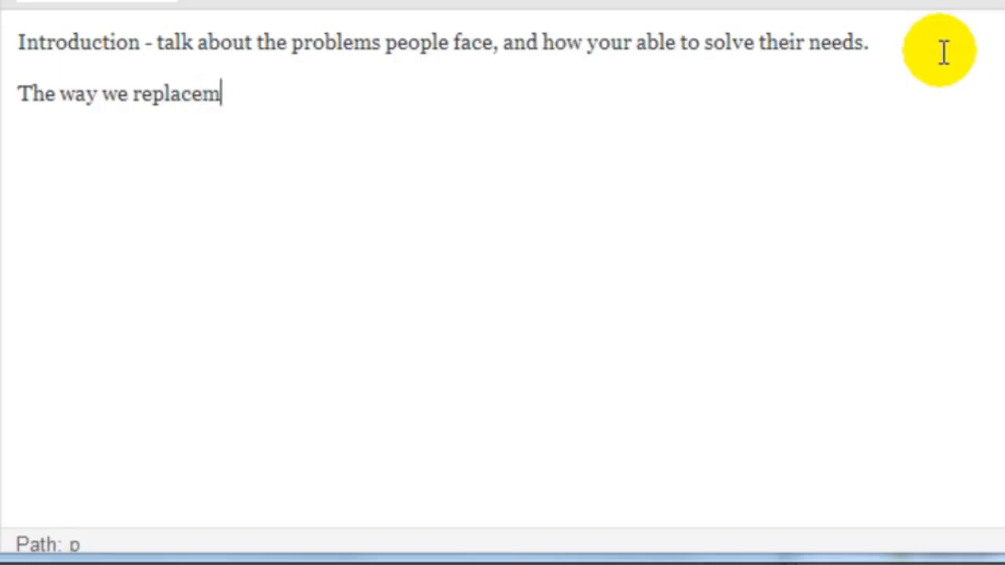
text(ent broken ro)
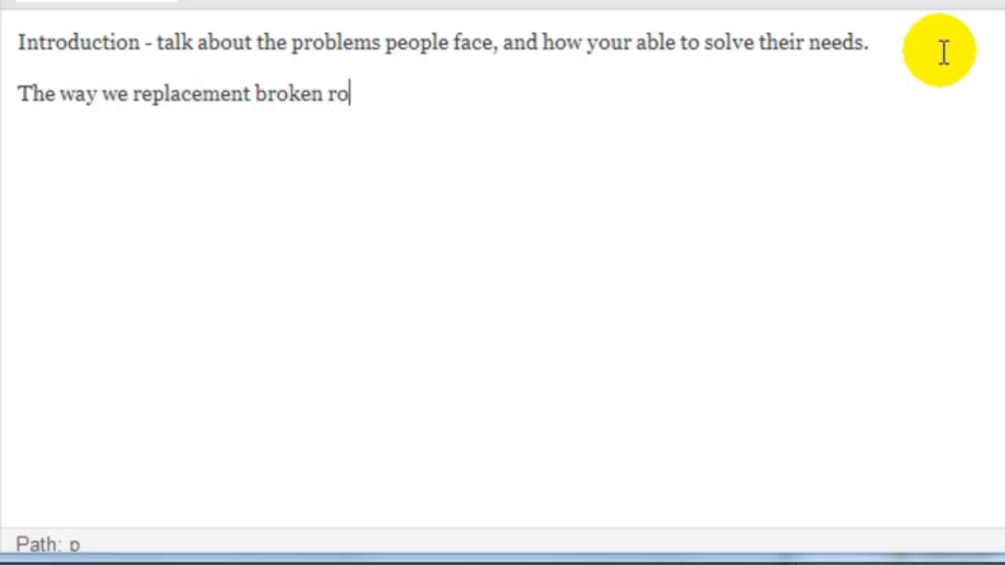
text(of)
text(a)
key(End)
text(is by doing the following.)
key(Return)
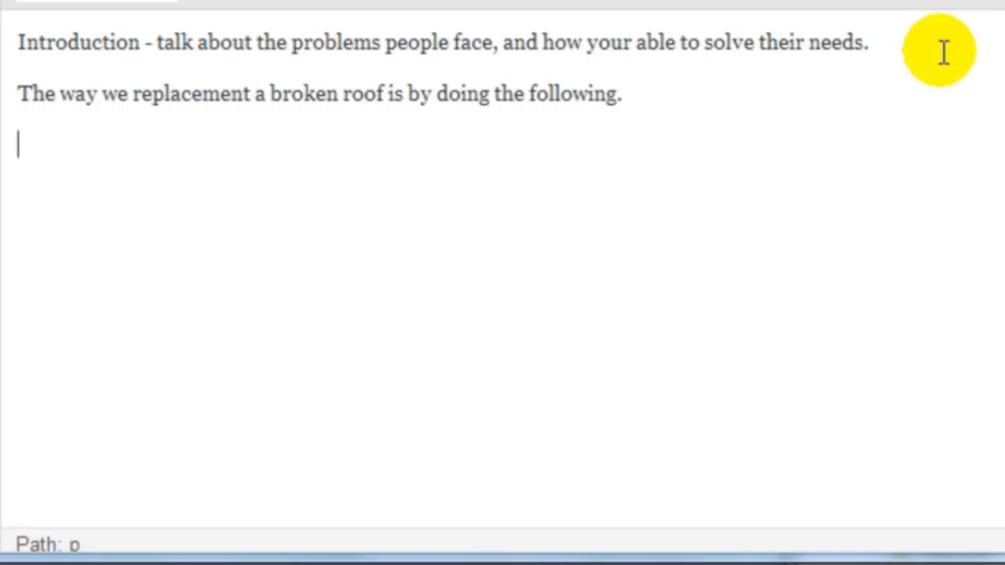
Add the lines "Step 1 - do this an" and "Step 2...." as separate paragraphs
text(Step y)
key(BackSpace)
text(1)
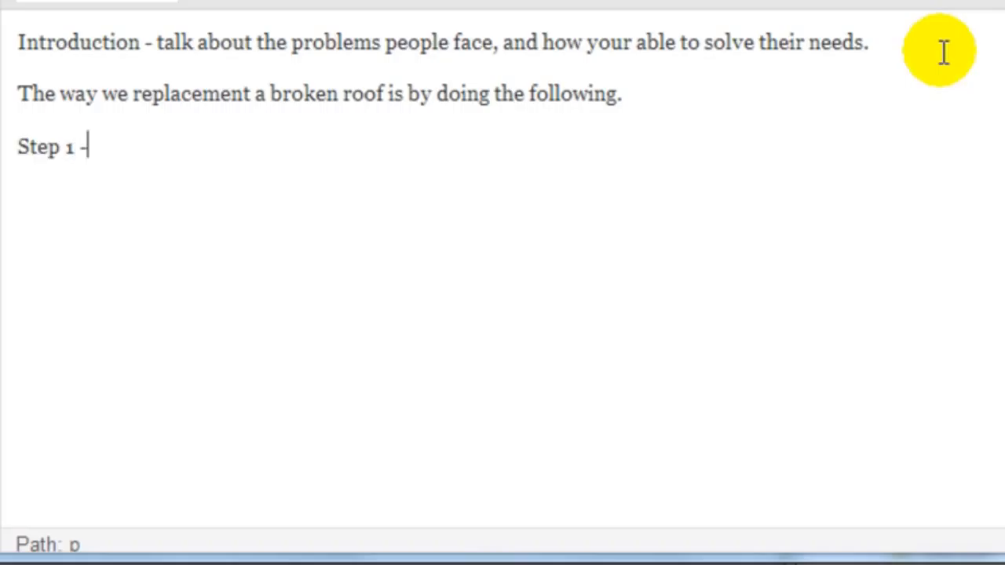
text( - do this an)
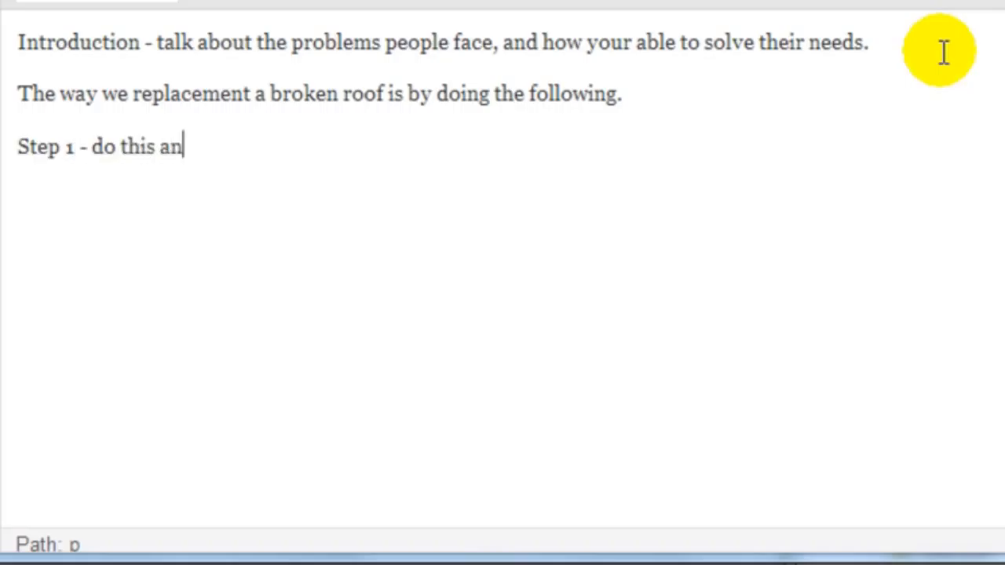
key(Return)
text(Step 2....  )
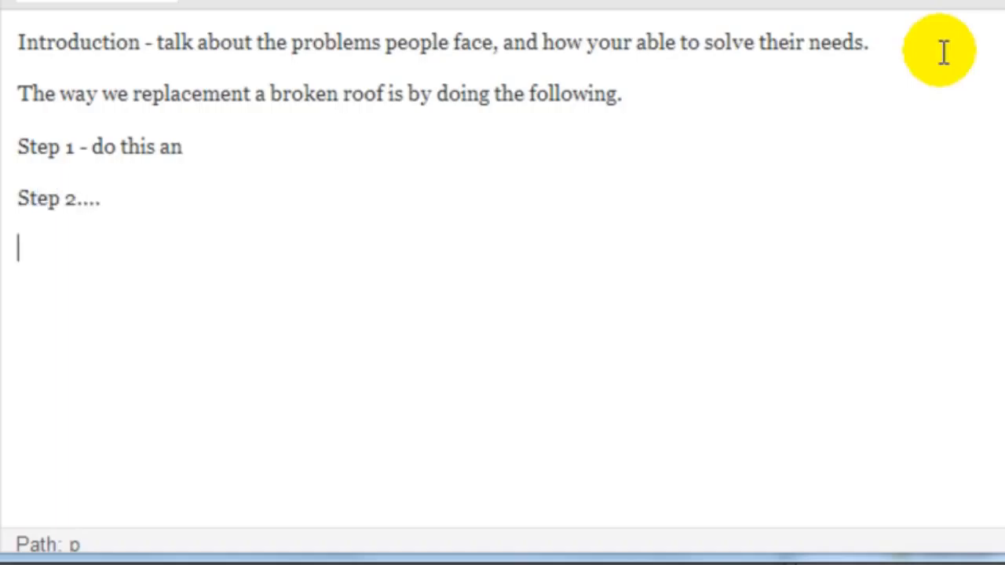
Add the sentence "Here's an example of a roof we replaced recently." beneath the steps
text(Here's a)
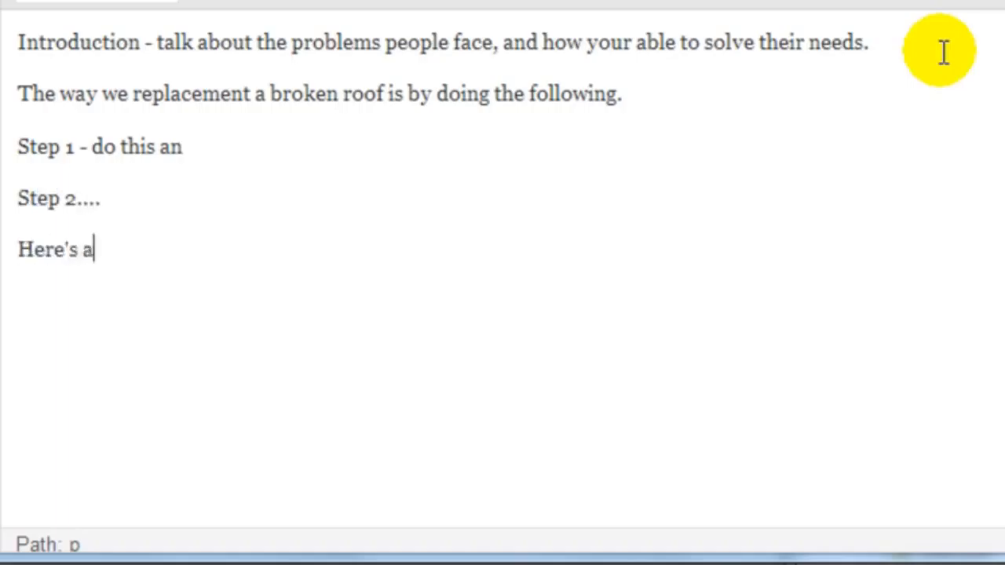
text(n example)
key(BackSpace)
key(BackSpace)
text(le of a roof we r)
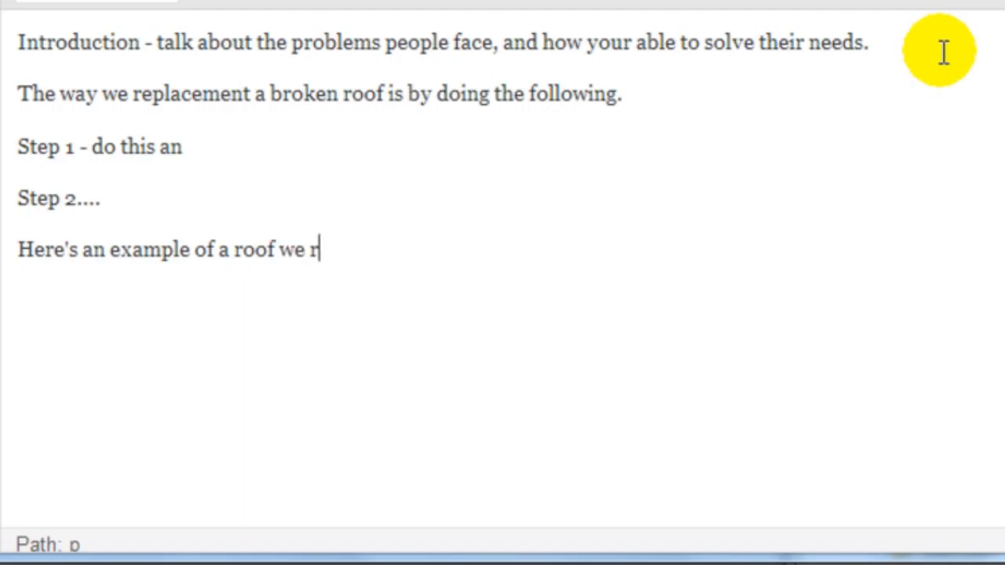
text(eplacement)
key(BackSpace)
key(BackSpace)
key(BackSpace)
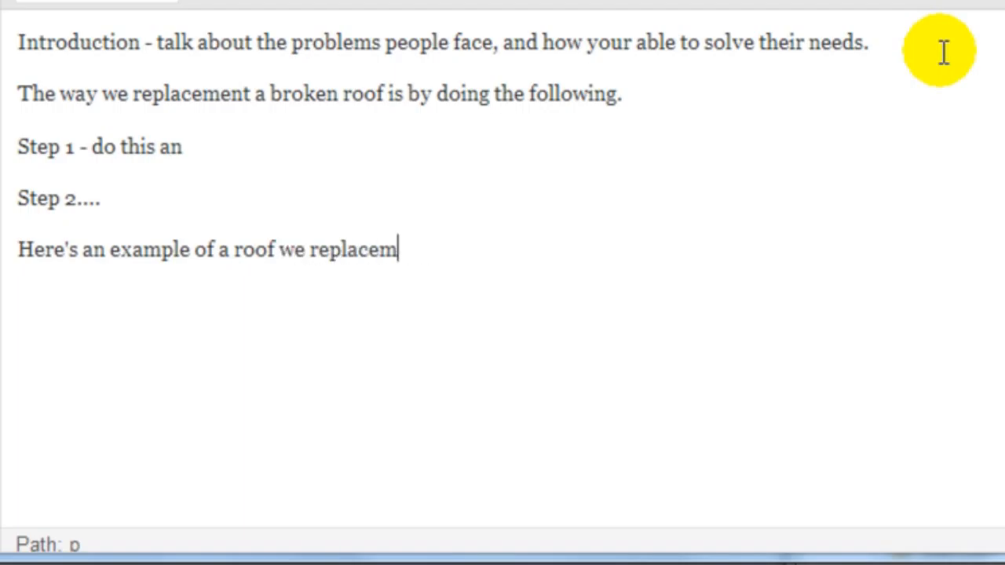
key(BackSpace)
text(d recently.)
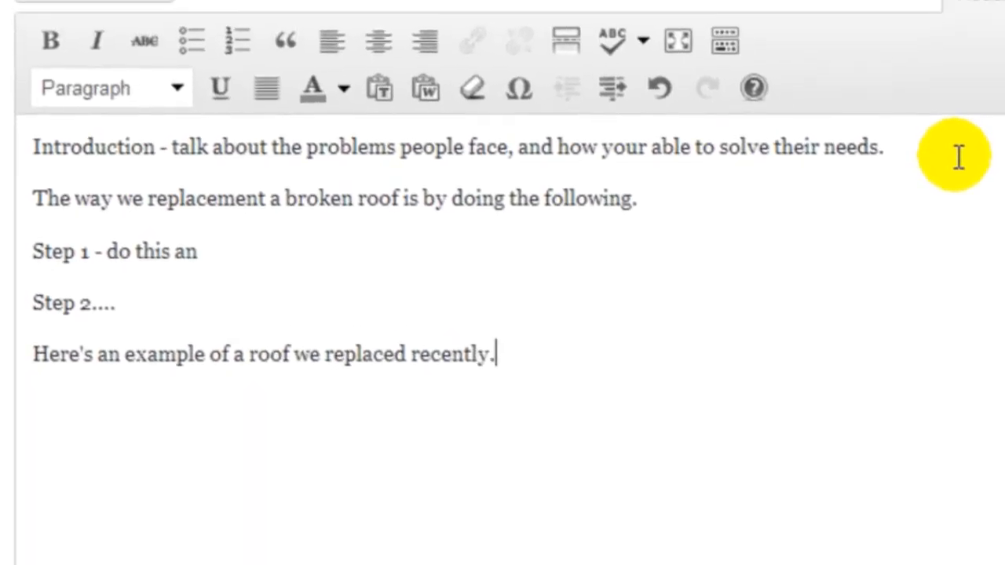
Insert the before roof image on a new line beneath the example sentence
key(Return)
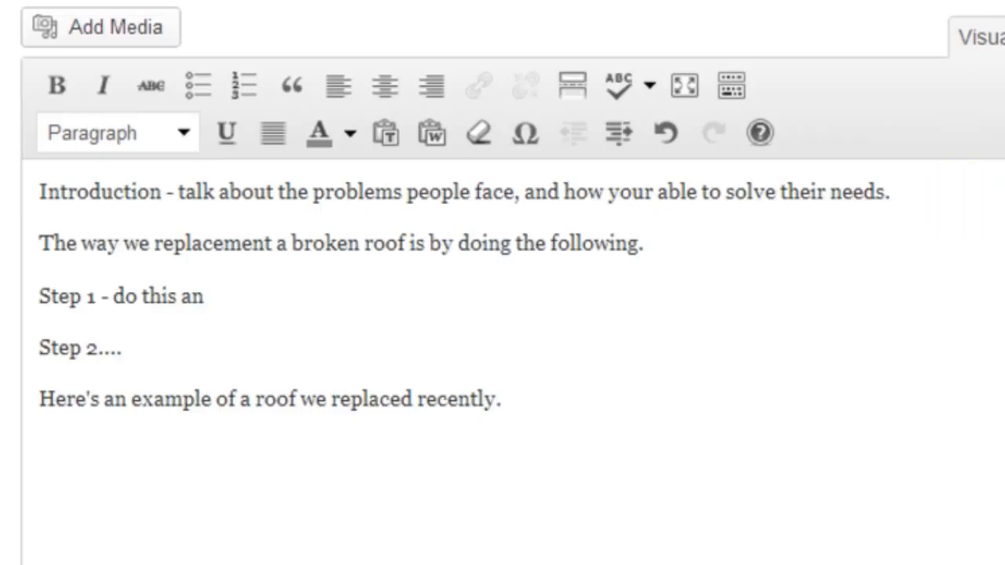
click(114, 30)
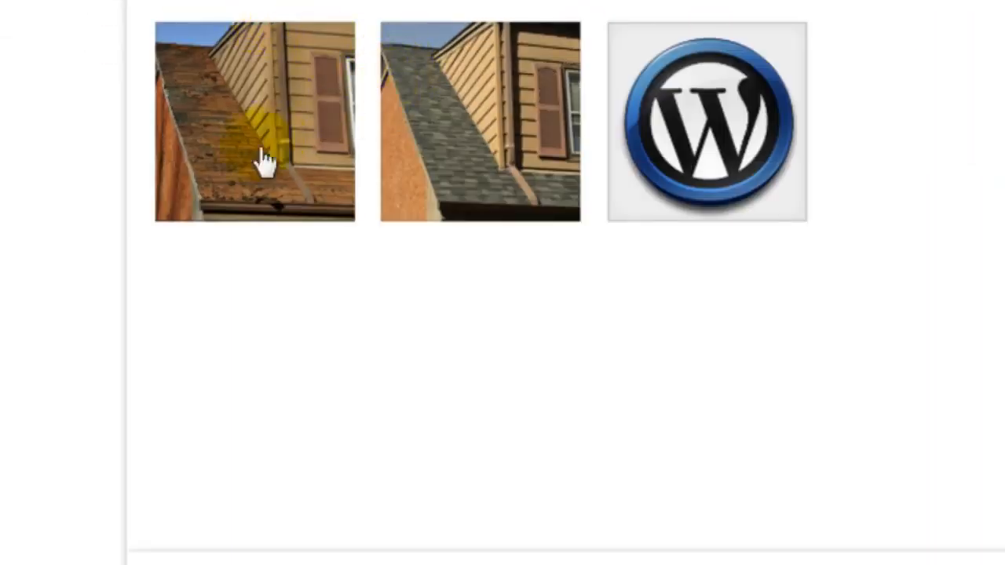
click(246, 149)
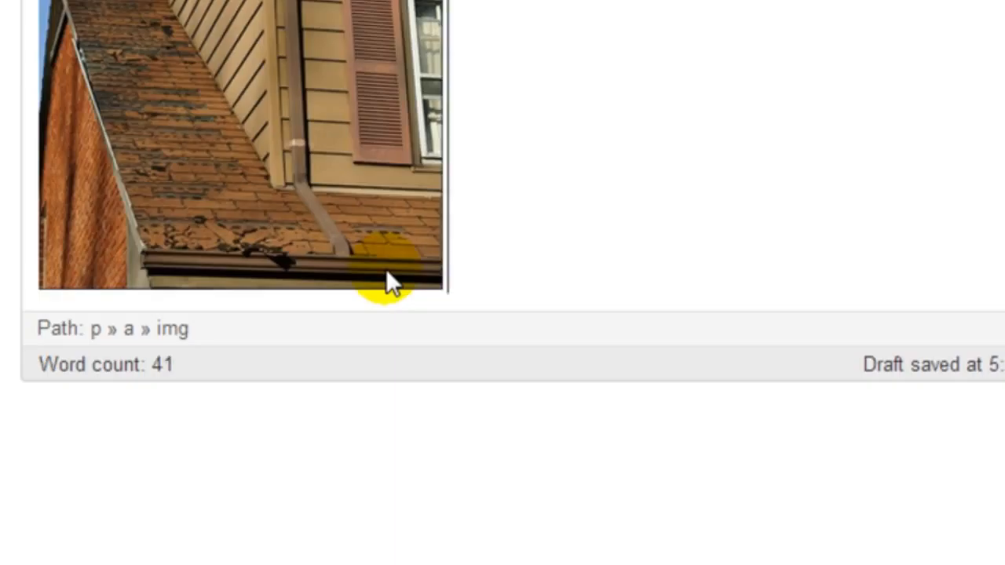
Add the arrow "--->" beside the before image and insert the right-aligned after roof image
drag(430, 255, 444, 235)
text(>)
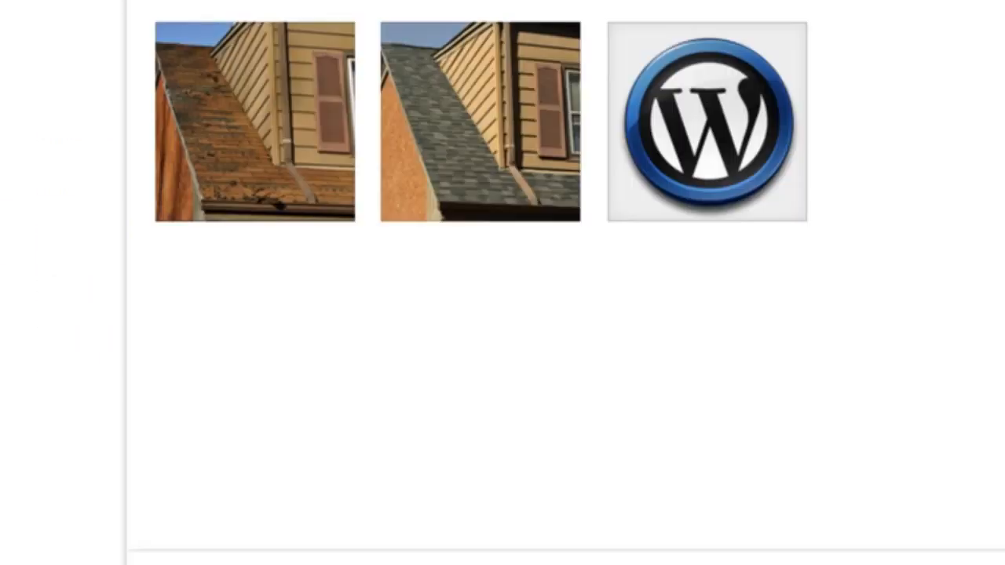
click(472, 119)
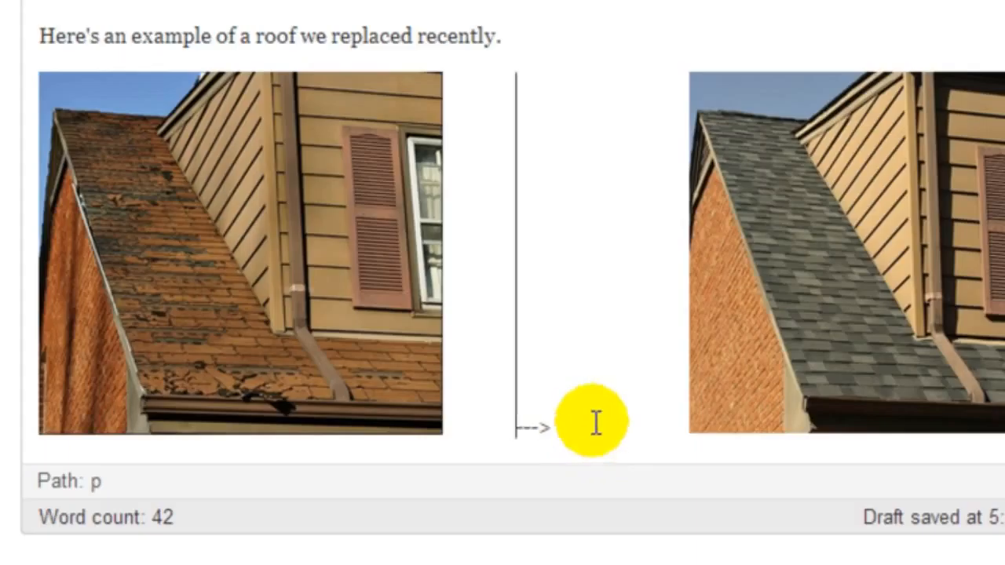
Bold the arrow between the before and after images and widen the gap in front of it
click(540, 431)
scroll(895, 292, down, 2)
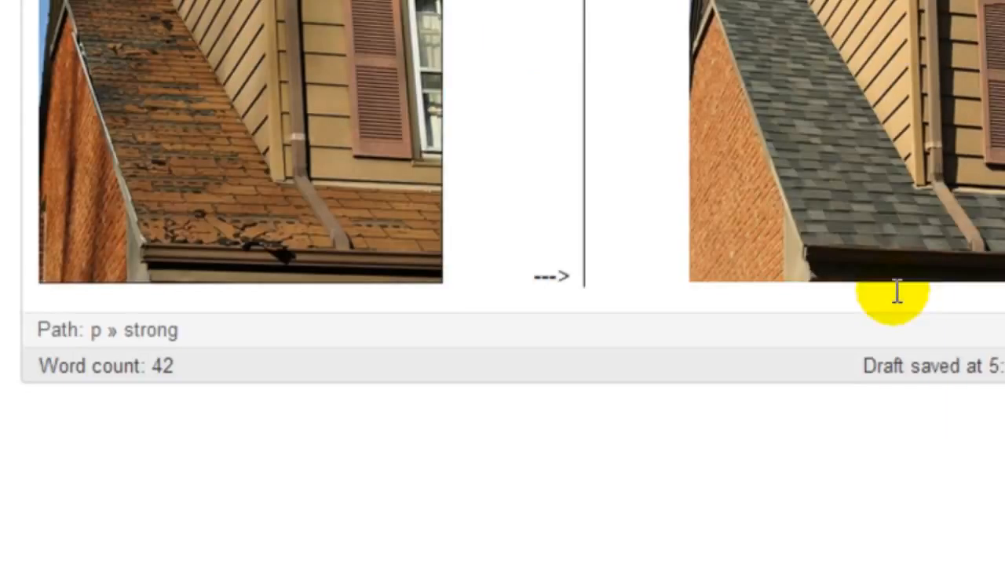
click(928, 240)
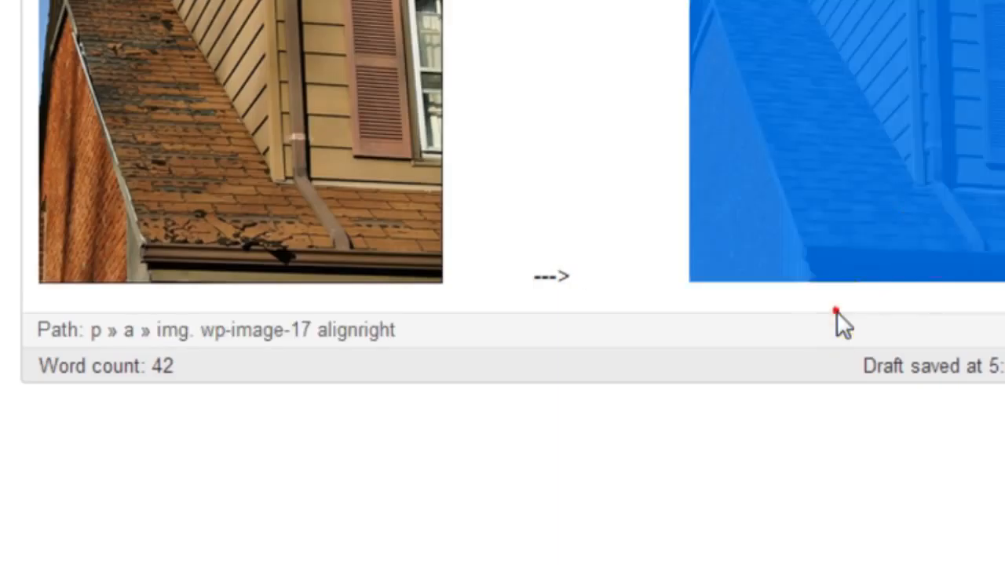
click(836, 311)
scroll(558, 274, up, 2)
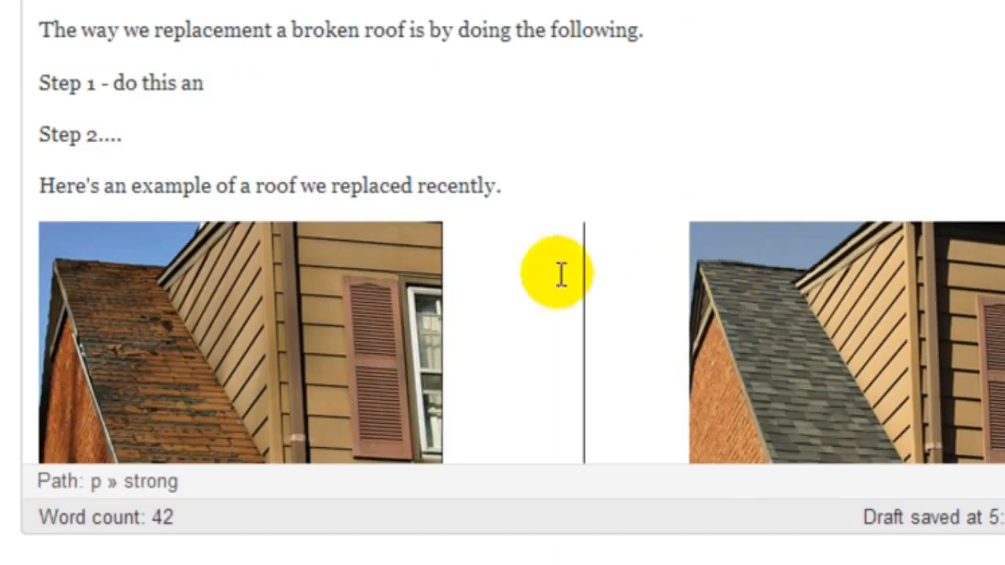
Insert an empty line between the example sentence and the images, and open the media library there
click(552, 186)
key(Return)
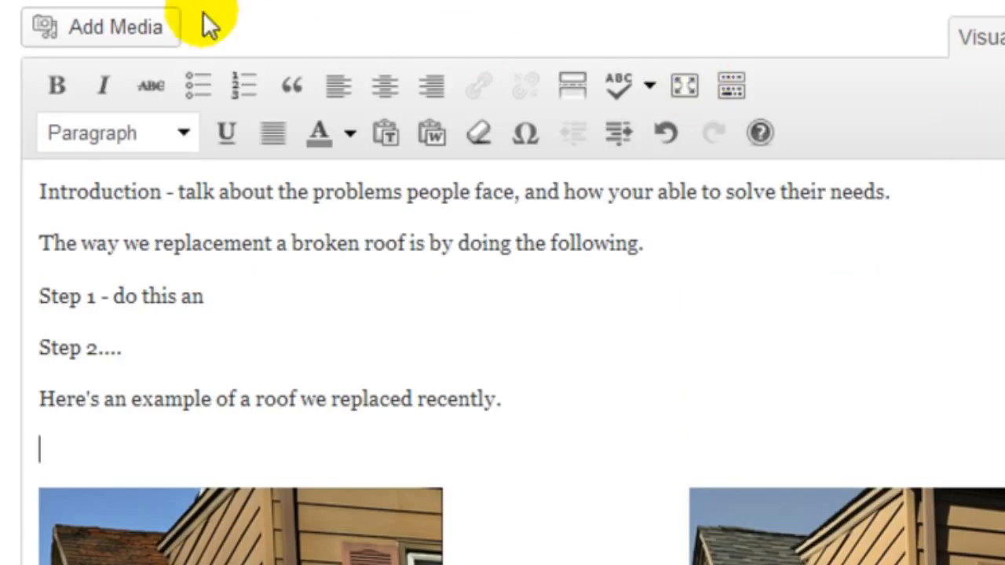
click(163, 27)
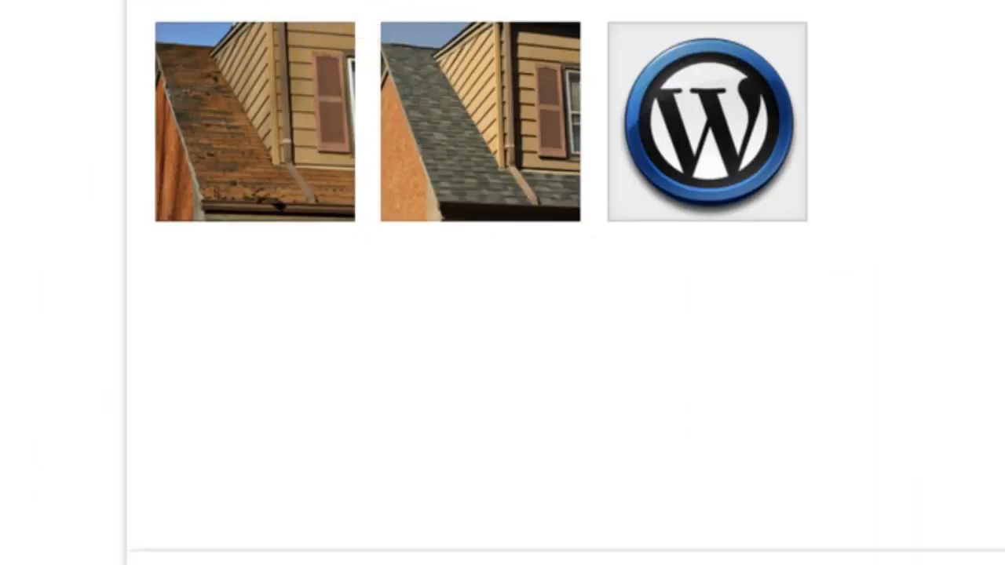